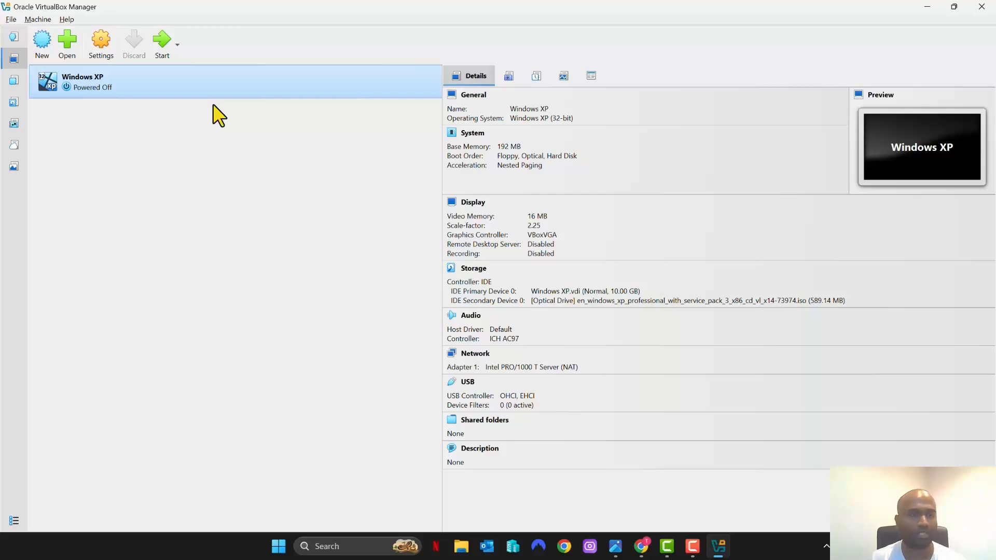
# Create a new virtual machine named 'Windows XP - 2', correcting the name typo.
pyautogui.click(45, 42)
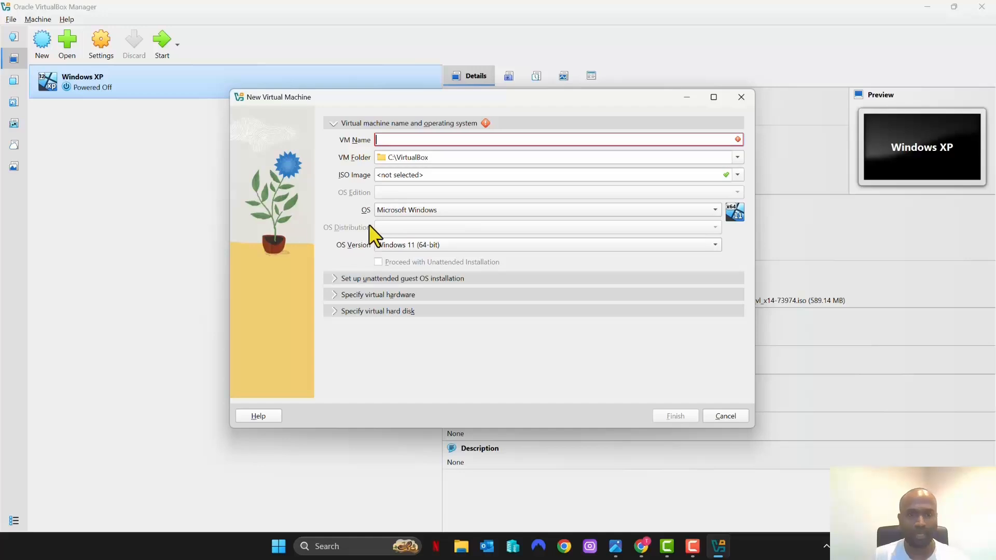
pyautogui.write('Windows')
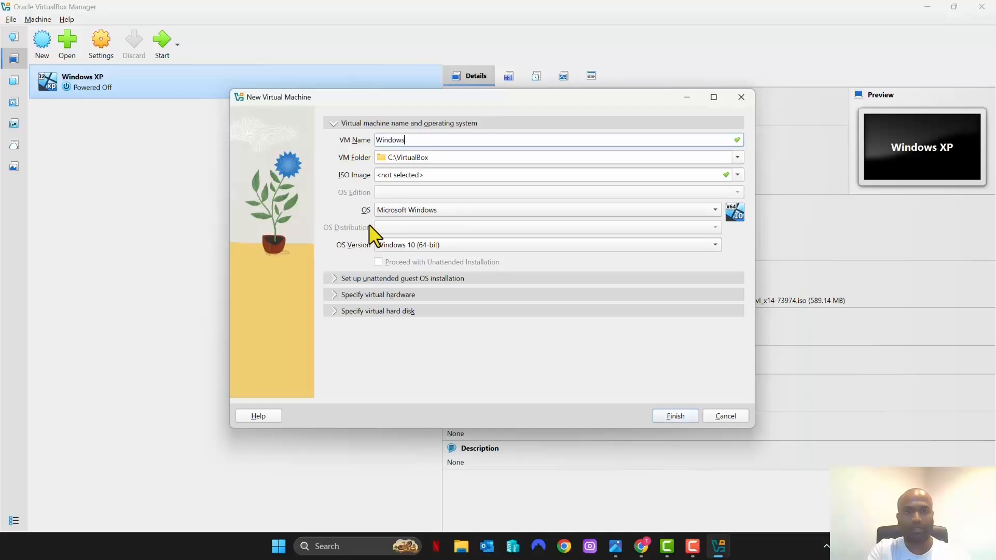
pyautogui.write(' XP - 2')
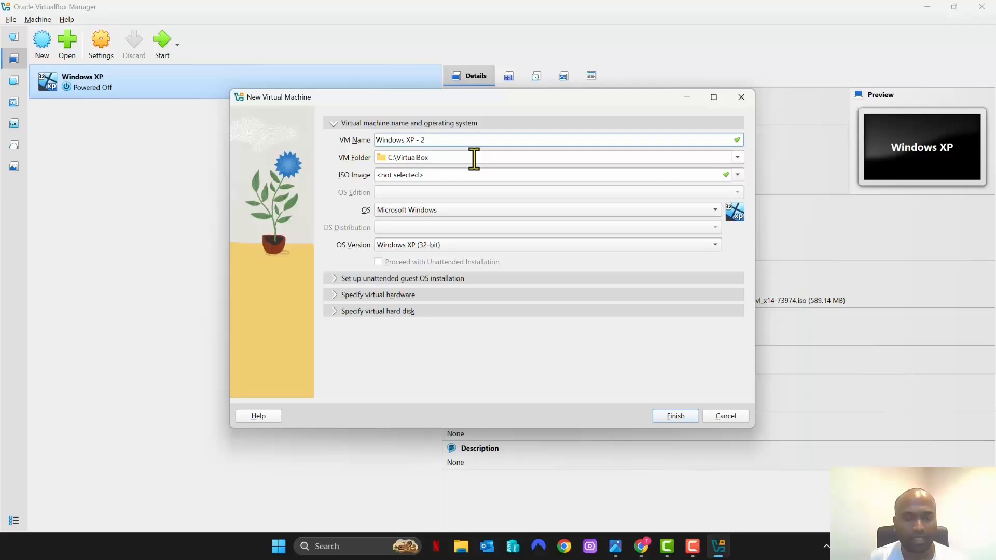
pyautogui.click(737, 176)
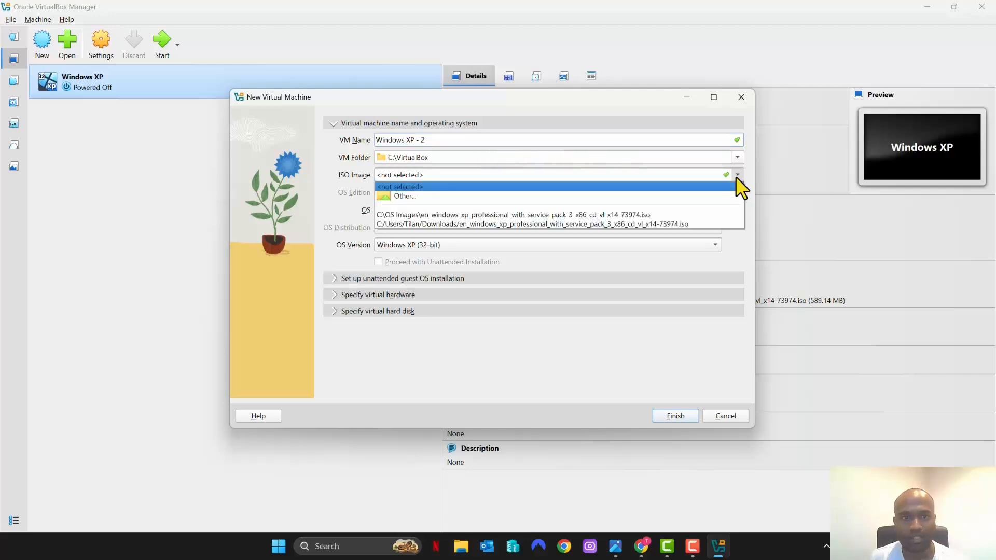
# Select the Windows XP Professional SP3 ISO file as the image and untick unattended installation.
pyautogui.click(422, 196)
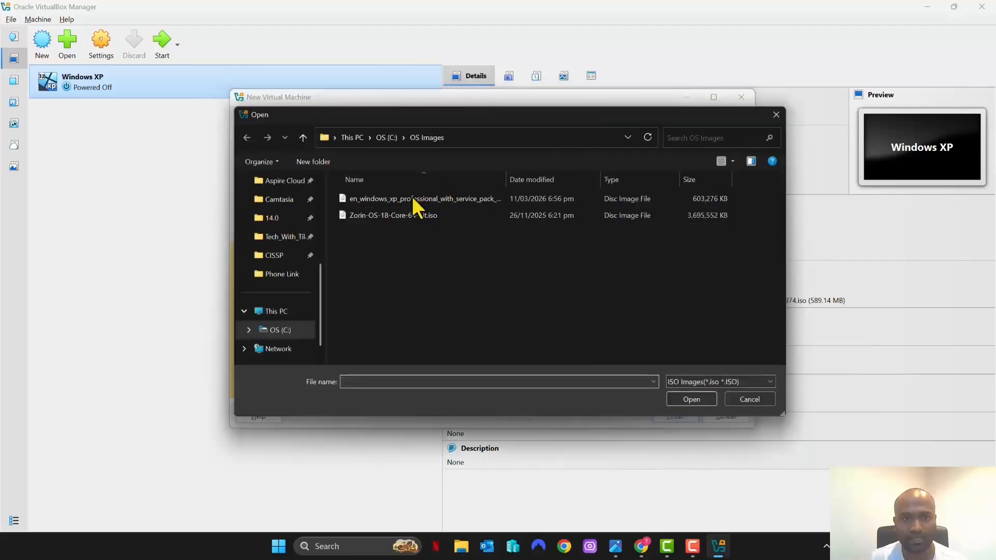
pyautogui.doubleClick(393, 197)
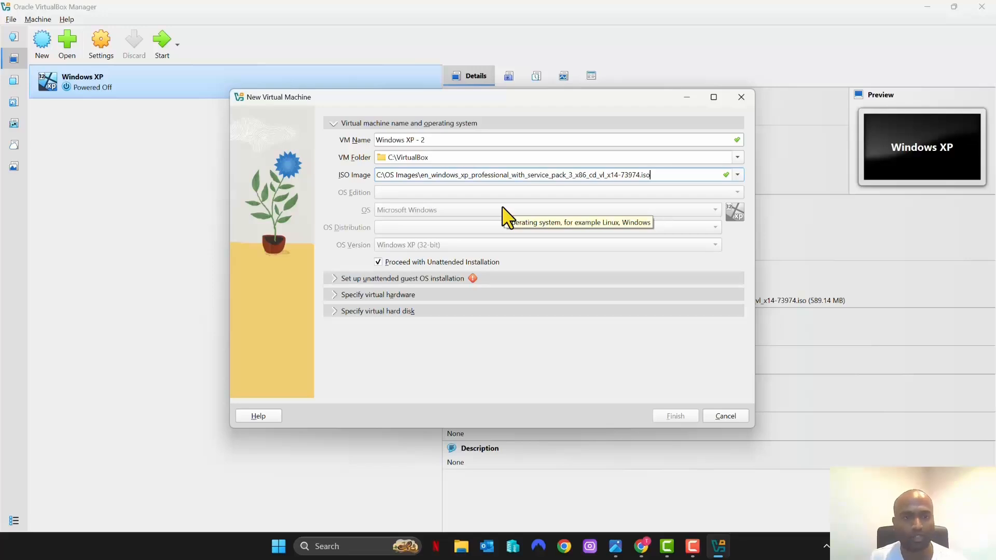
pyautogui.click(378, 261)
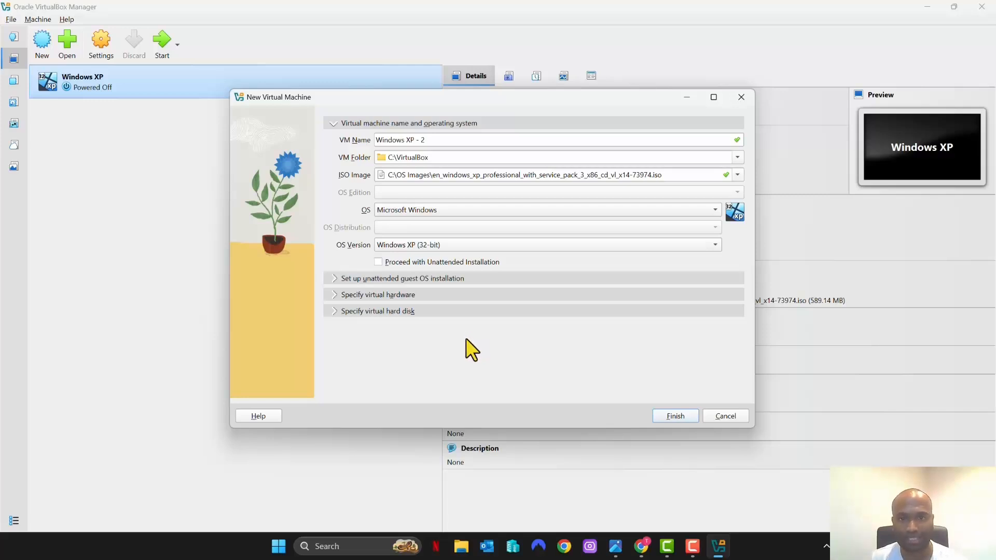
# Finish and boot Windows XP - 2, maximize its window and scale the display to 300%.
pyautogui.click(675, 416)
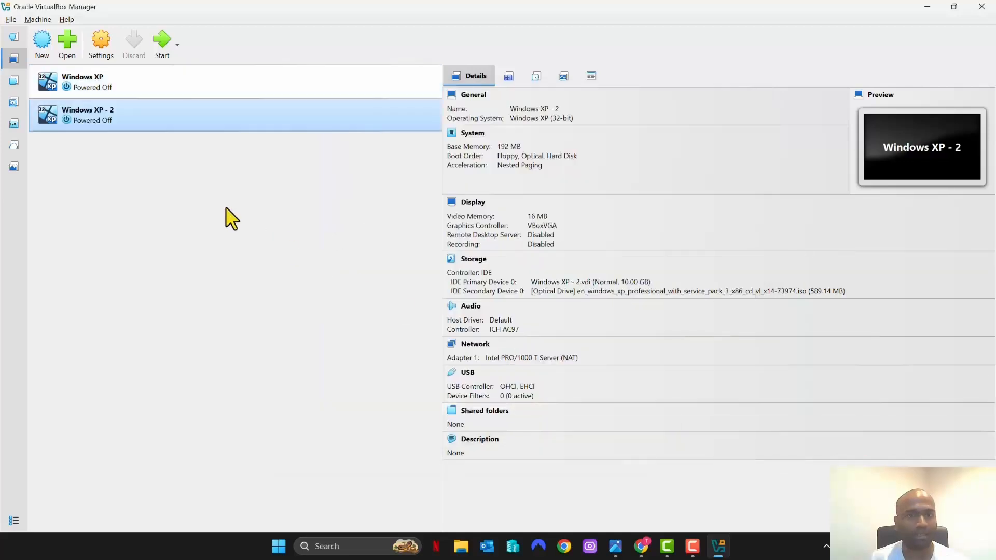
pyautogui.click(165, 43)
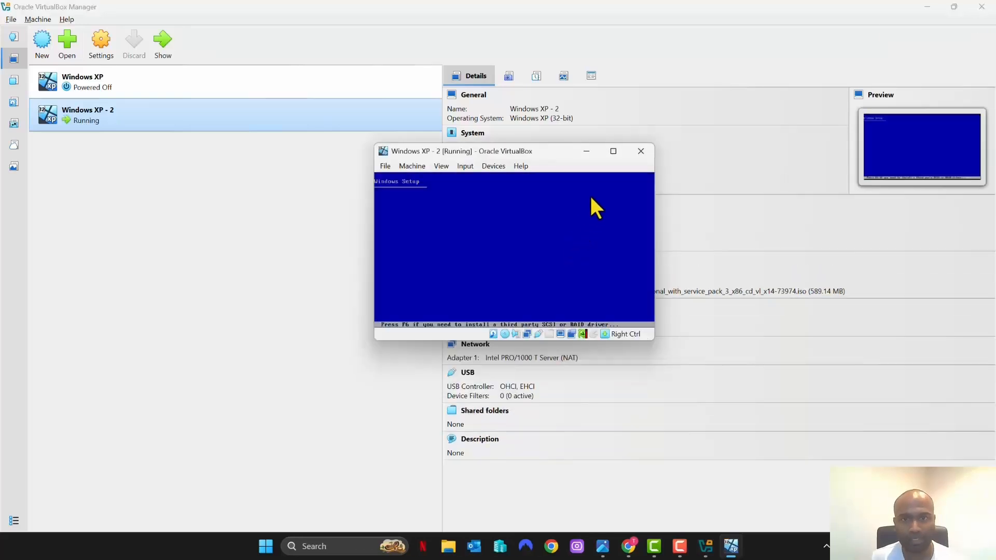
pyautogui.click(612, 151)
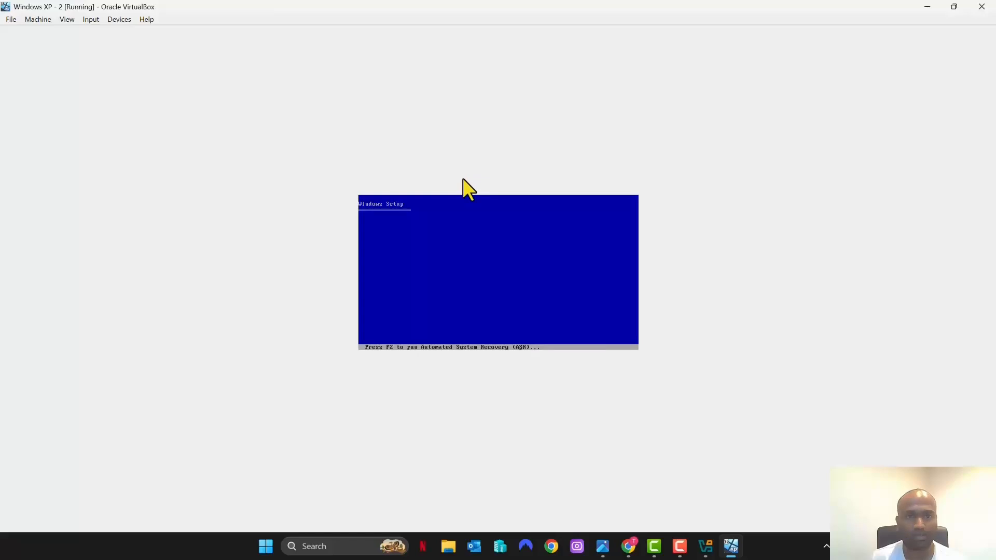
pyautogui.click(66, 19)
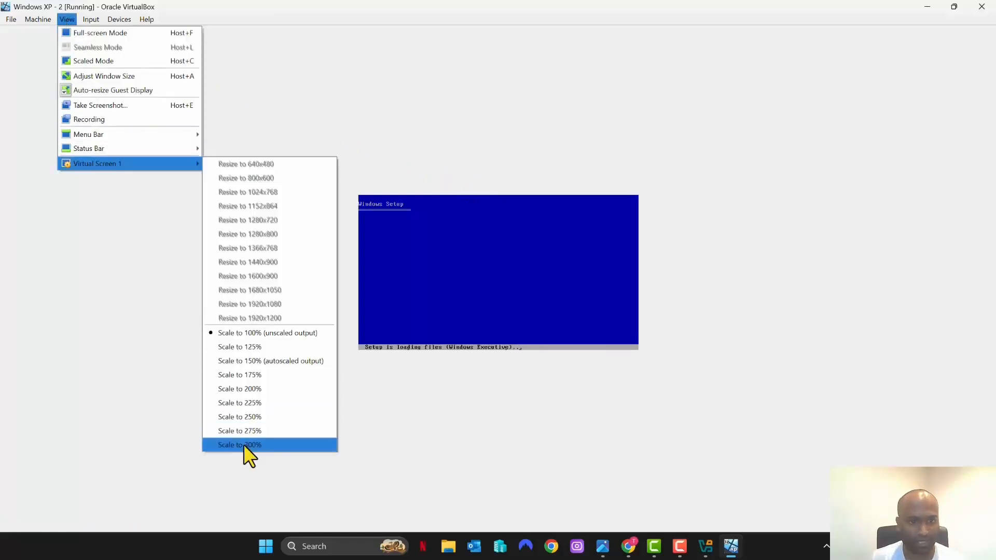
pyautogui.click(244, 444)
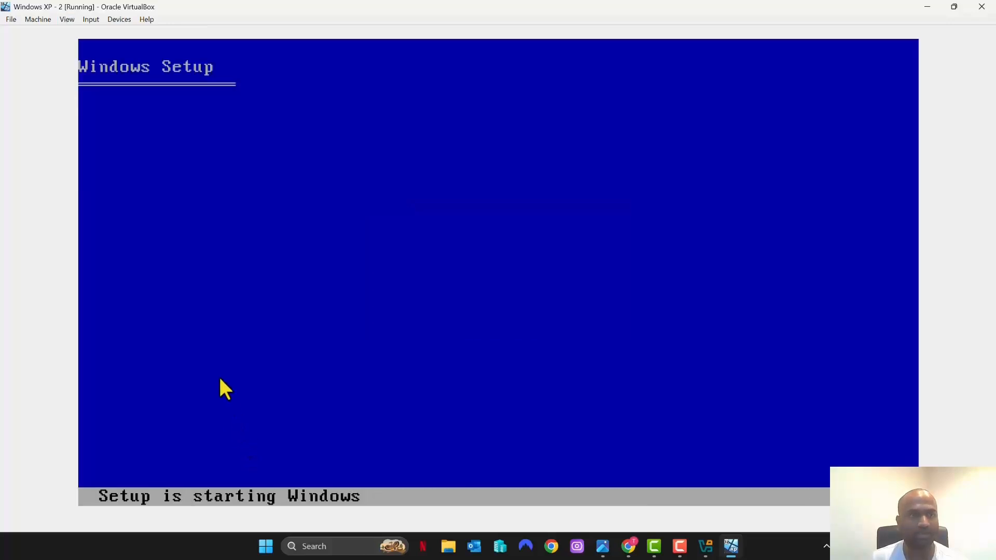
pyautogui.click(67, 20)
# Switch the VM to full-screen, begin Windows XP setup and accept the licence with F8.
pyautogui.click(82, 35)
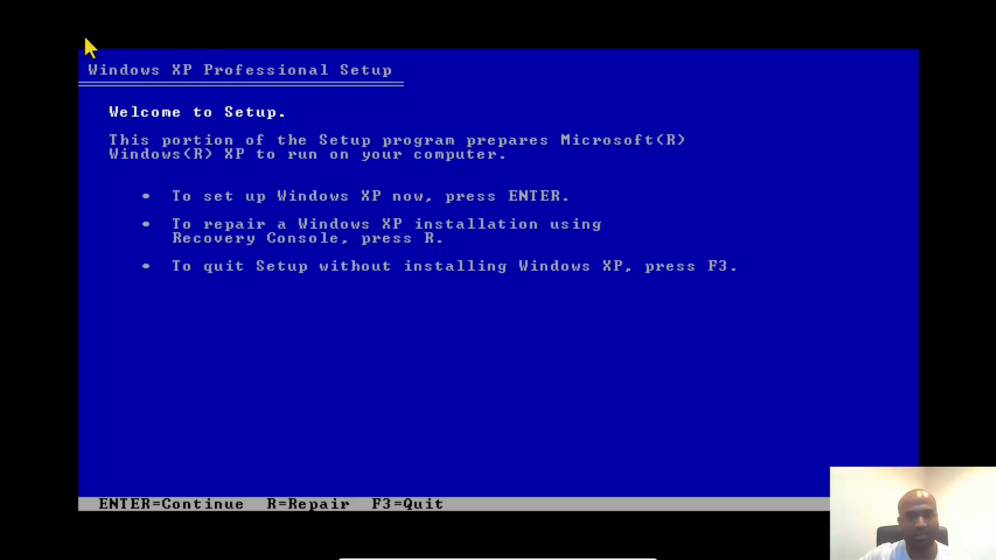
pyautogui.press('Return')
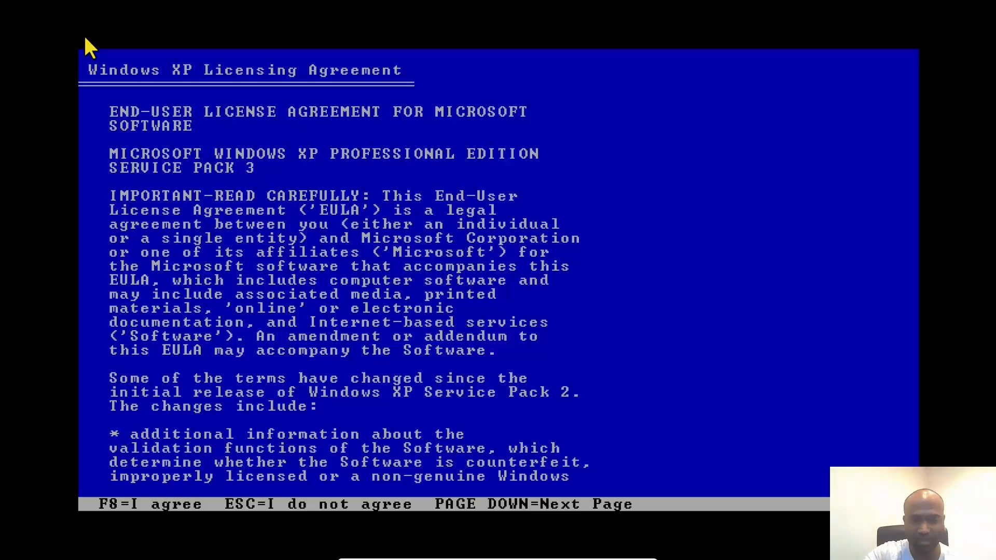
pyautogui.press('F8')
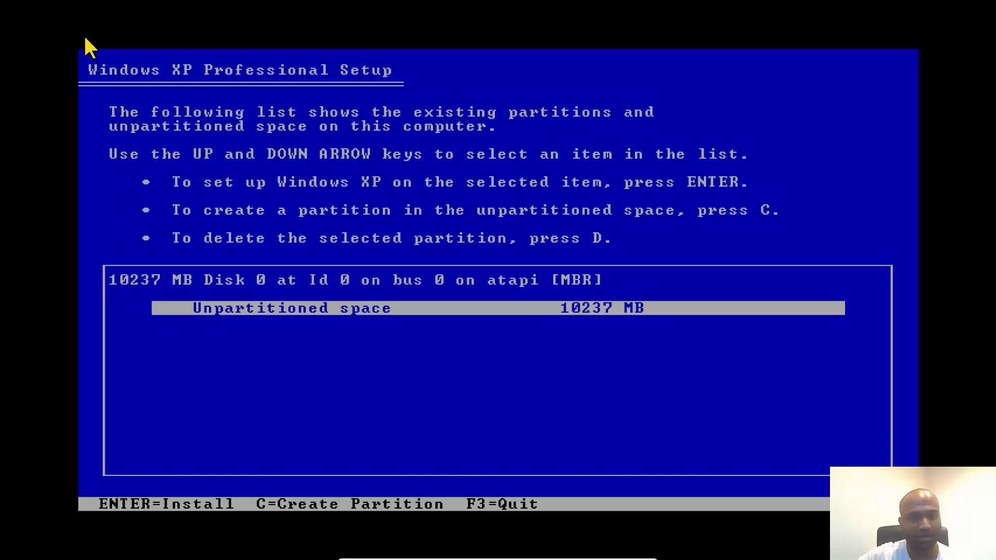
# Install on the 10237 MB unpartitioned space, formatting the partition with NTFS.
pyautogui.press('Return')
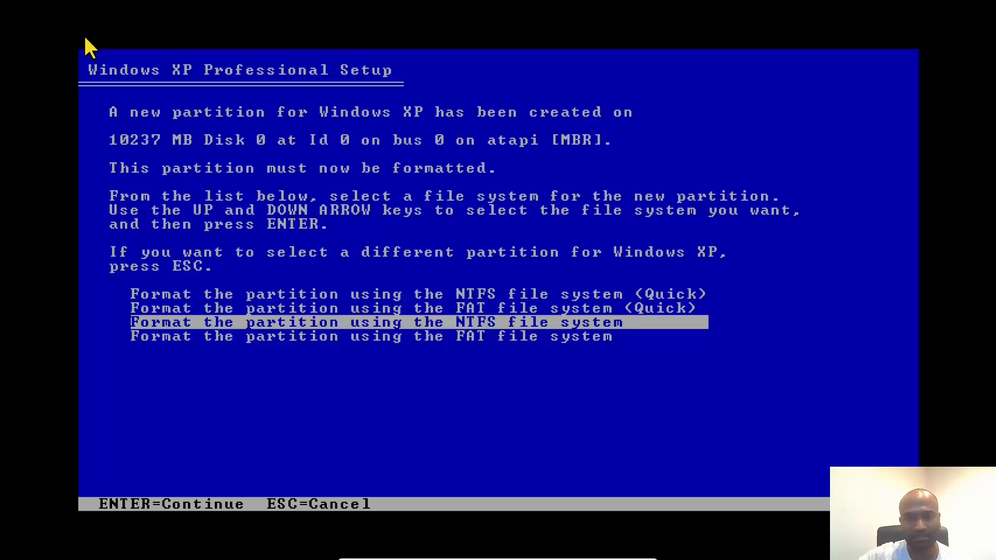
pyautogui.press('Return')
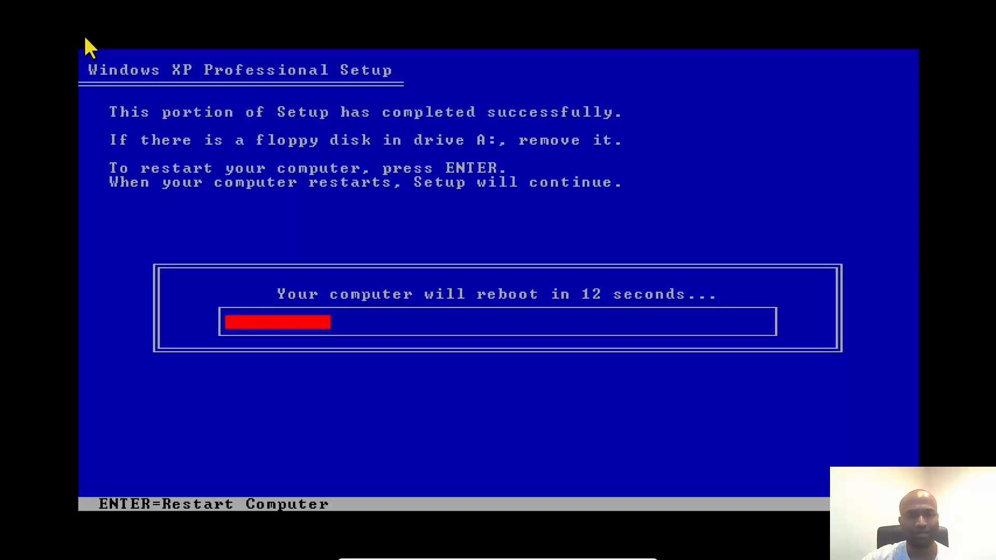
# Restart the machine immediately to continue into the graphical setup.
pyautogui.press('Return')
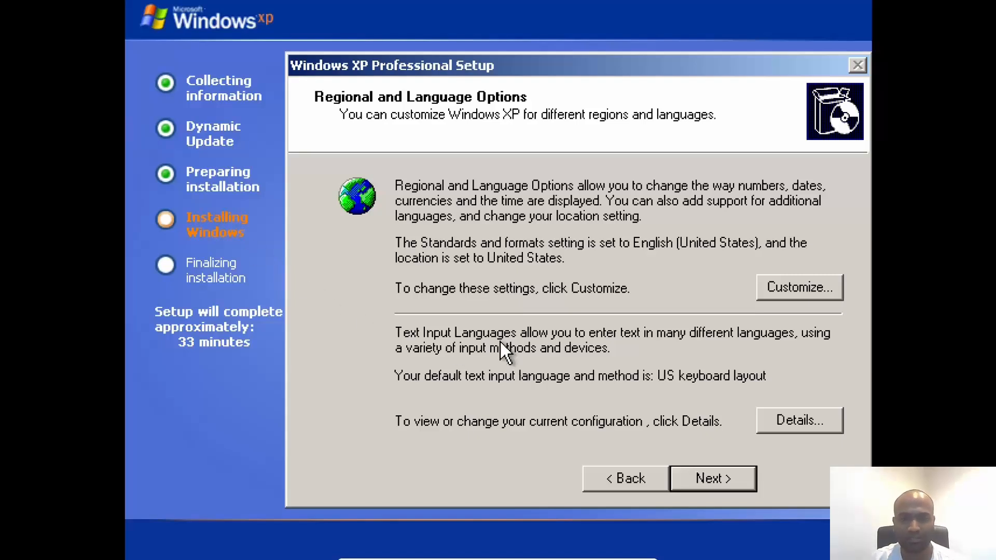
# Keep the regional defaults and enter name Admin and organization ABC.
pyautogui.click(714, 479)
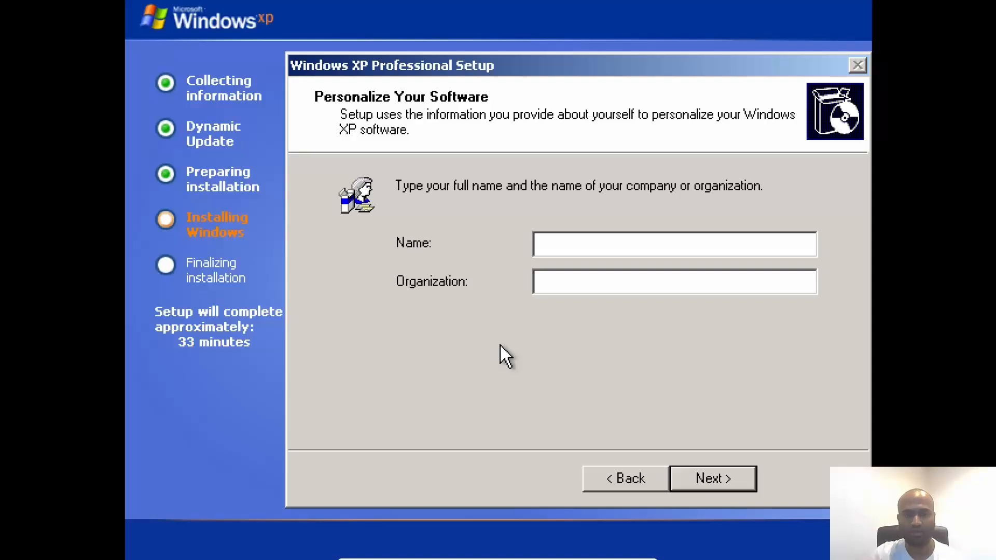
pyautogui.write('Admin')
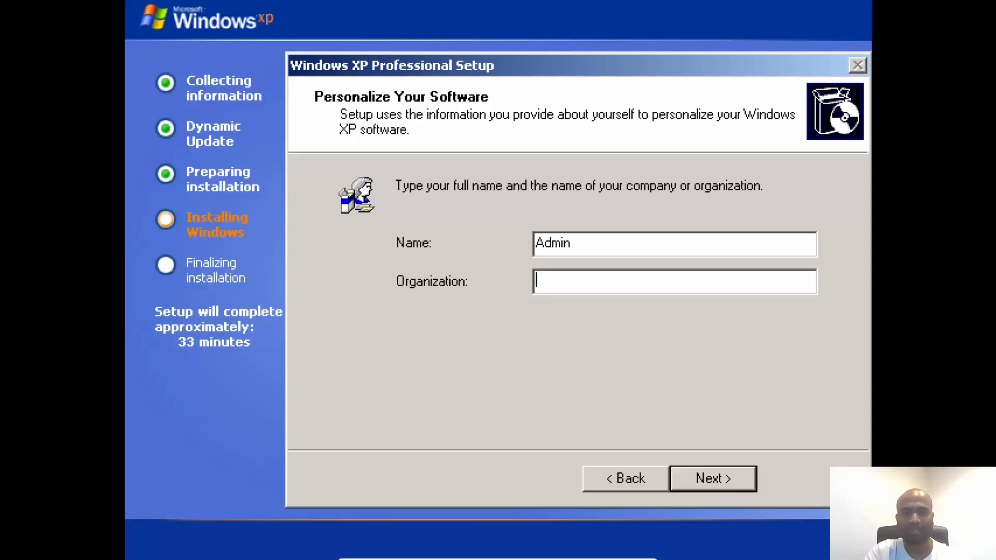
pyautogui.press('Tab')
pyautogui.write('ABC')
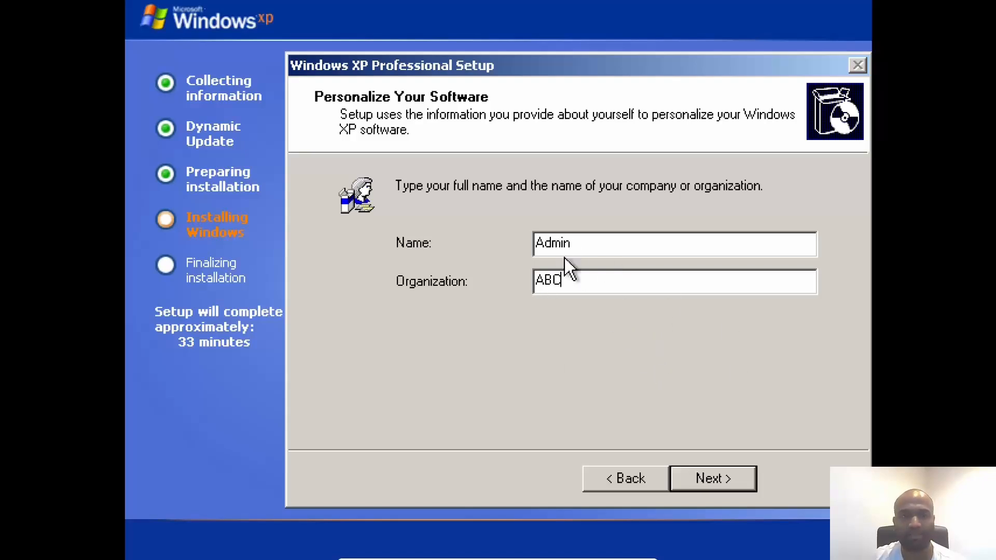
pyautogui.click(714, 478)
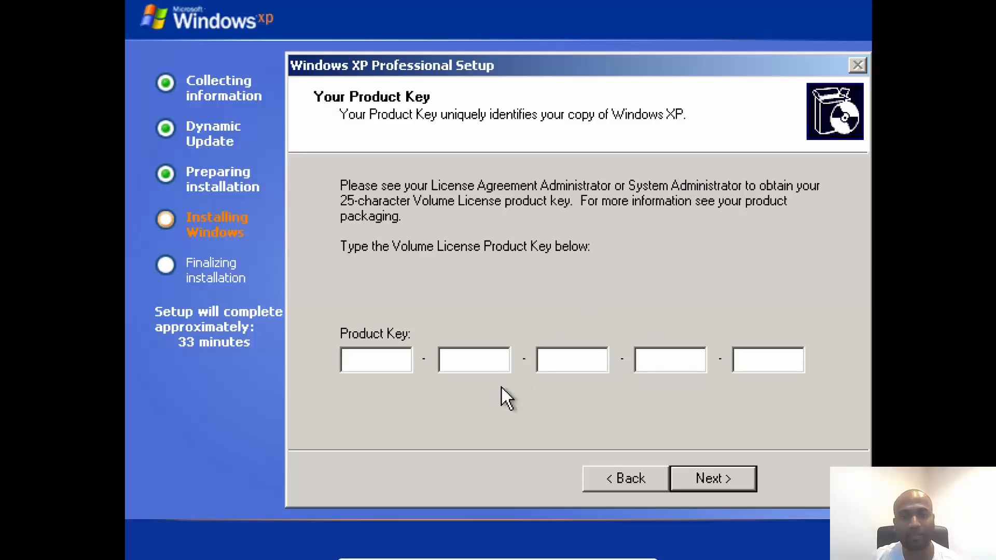
# Dismiss the invalid product ID error, then enter and submit the product key.
pyautogui.click(718, 481)
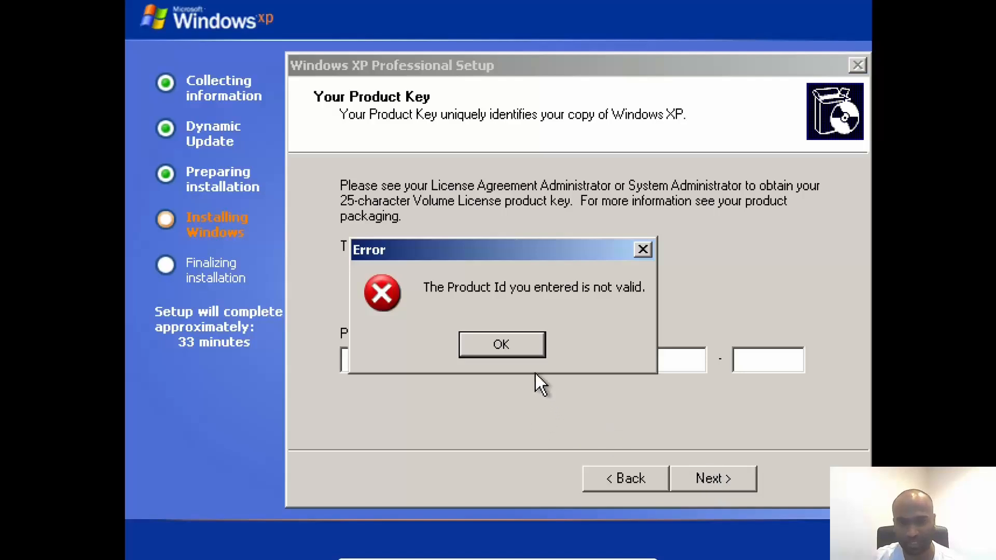
pyautogui.click(527, 353)
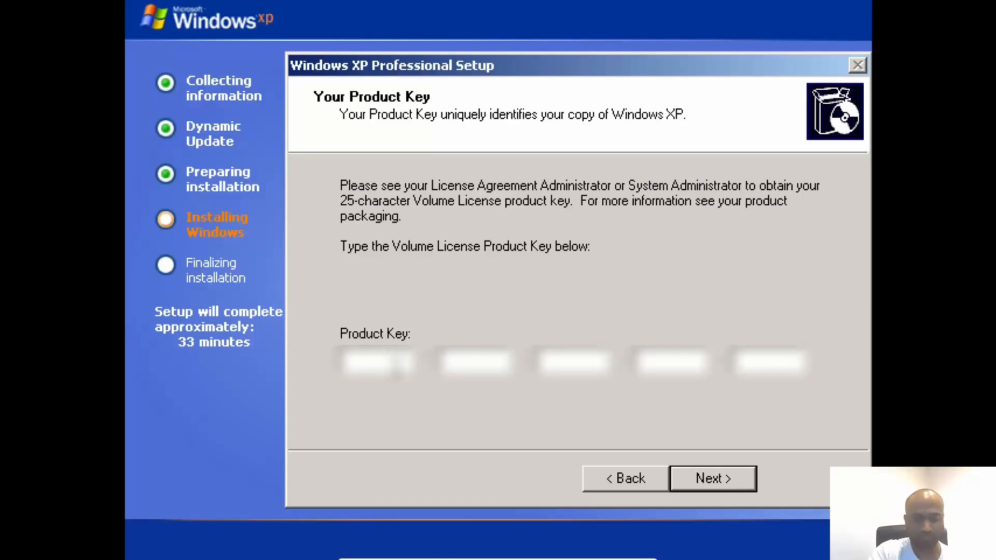
pyautogui.write('*')
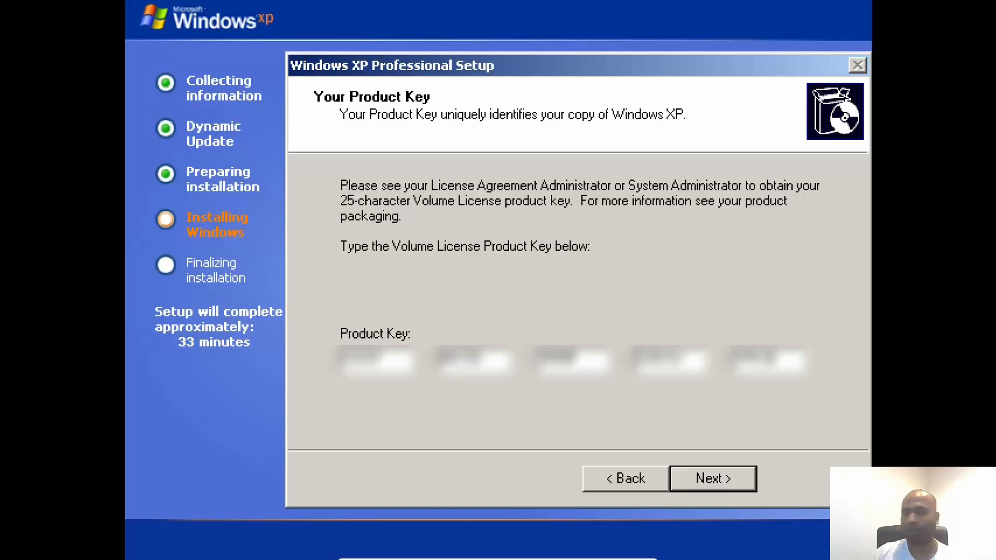
pyautogui.click(703, 480)
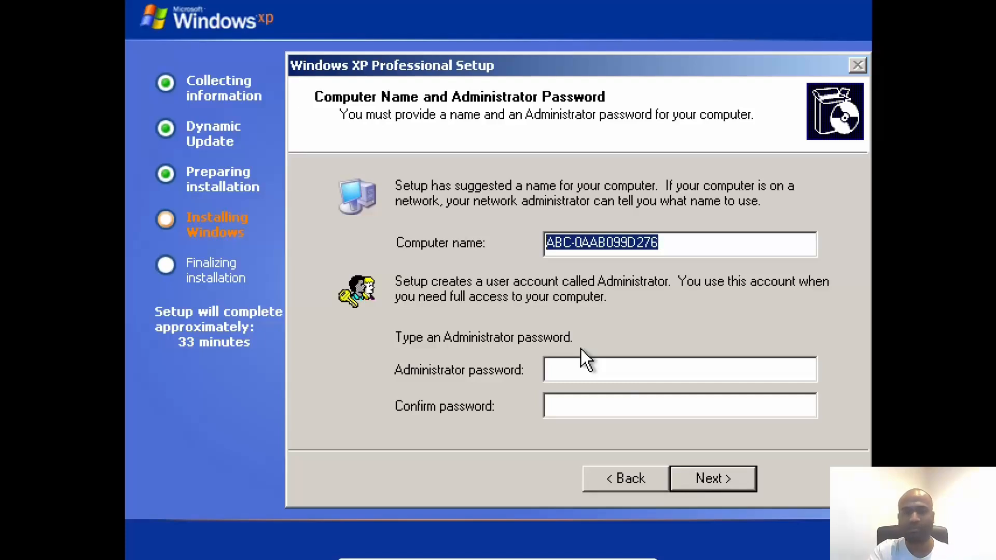
# Name the computer WinXP-VM2 and enter and confirm the Administrator password.
pyautogui.press('BackSpace')
pyautogui.write('Wi')
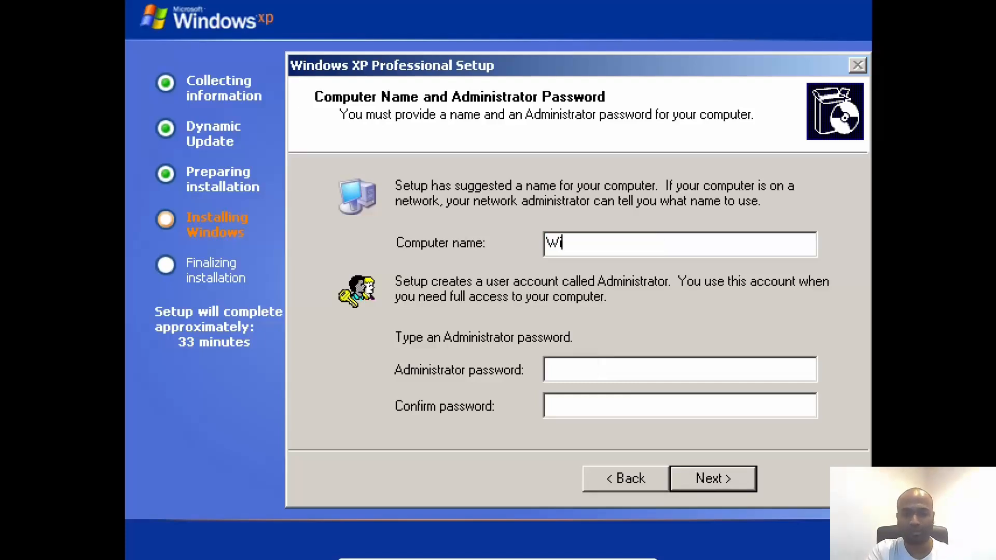
pyautogui.write('nXP-')
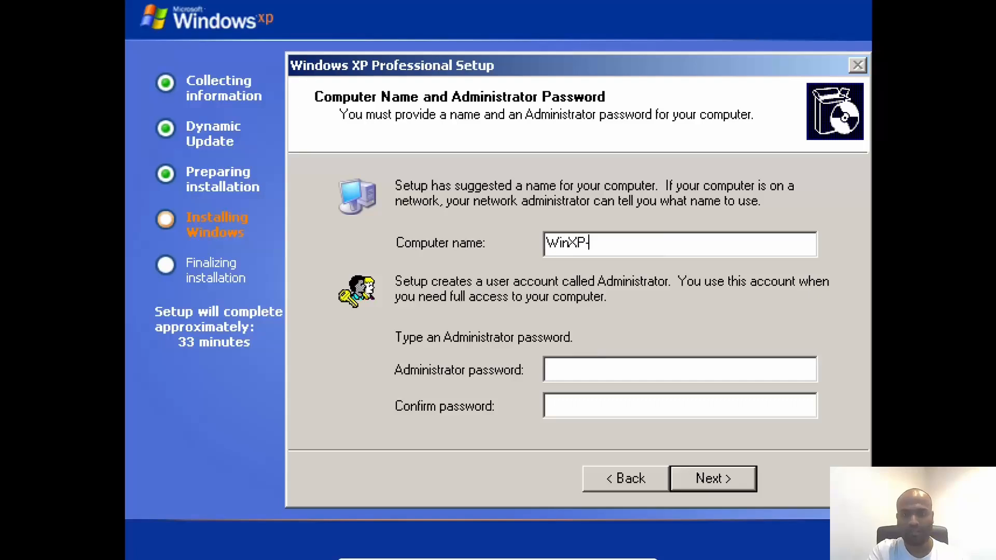
pyautogui.write('VM2')
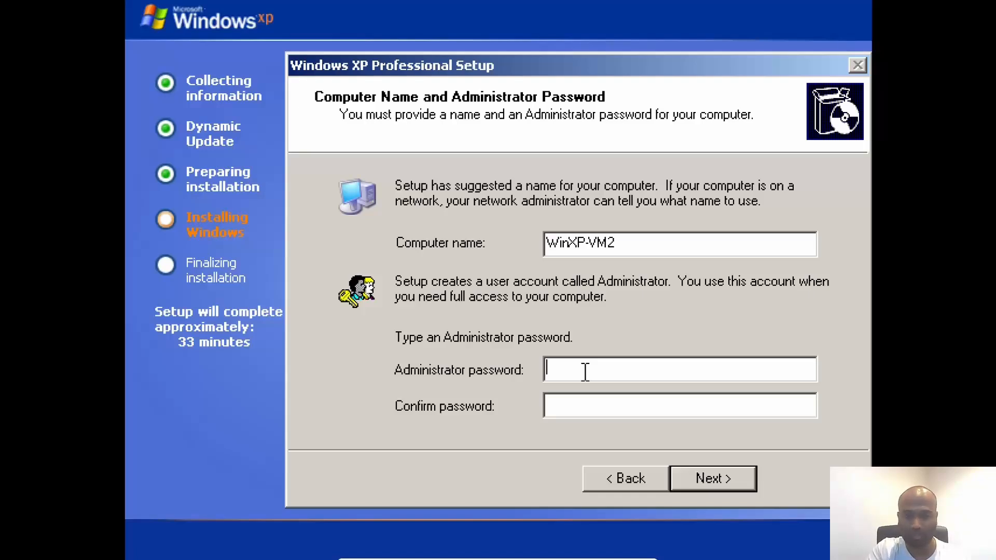
pyautogui.write('•••••••')
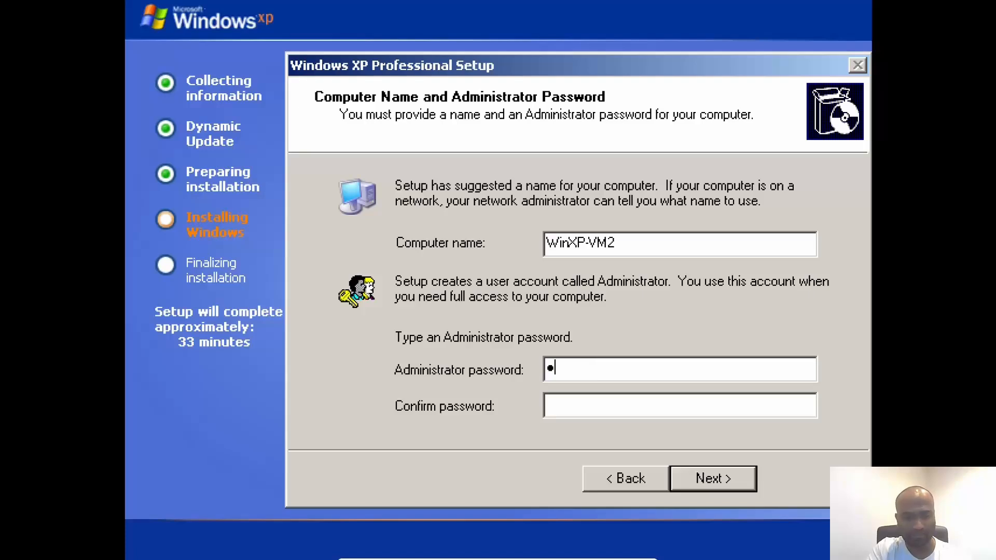
pyautogui.write('•')
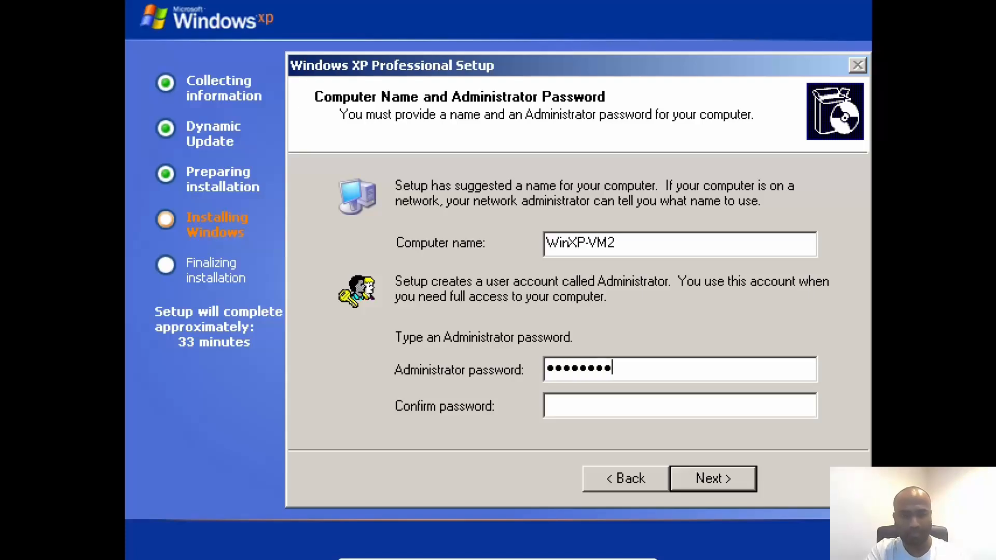
pyautogui.press('Tab')
pyautogui.write('••••••••')
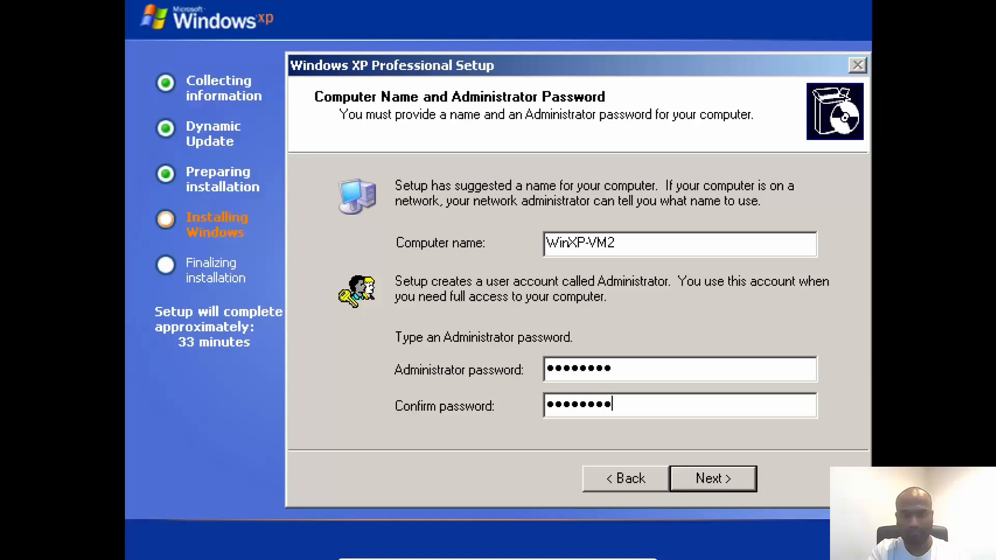
pyautogui.click(747, 478)
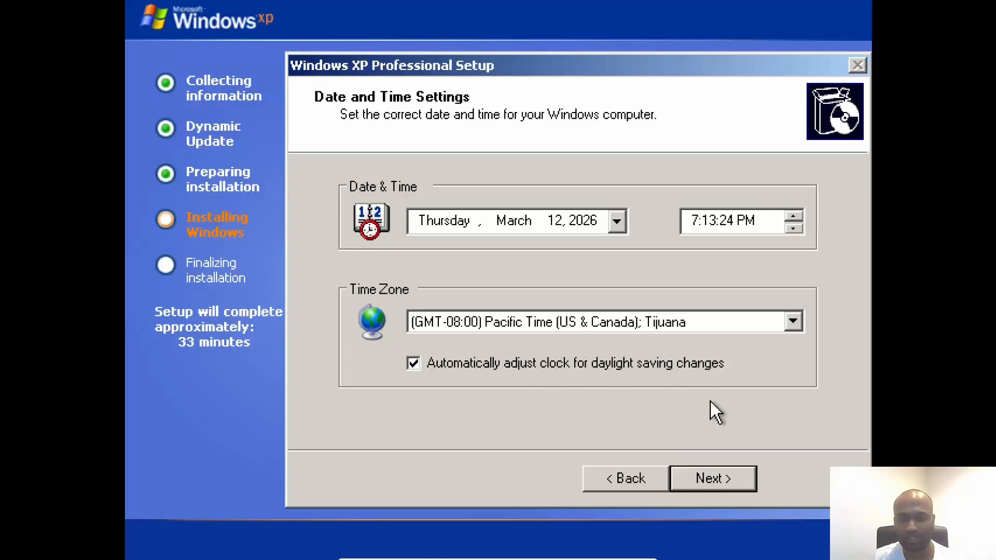
# Accept the Pacific time zone and keep Typical networking settings rather than Custom.
pyautogui.click(706, 476)
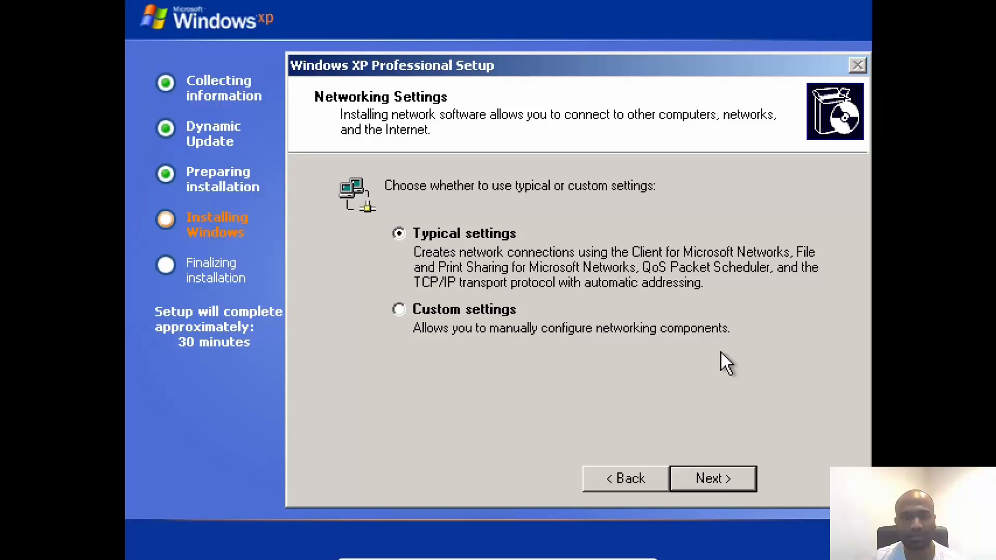
pyautogui.click(488, 313)
pyautogui.click(483, 239)
pyautogui.click(711, 477)
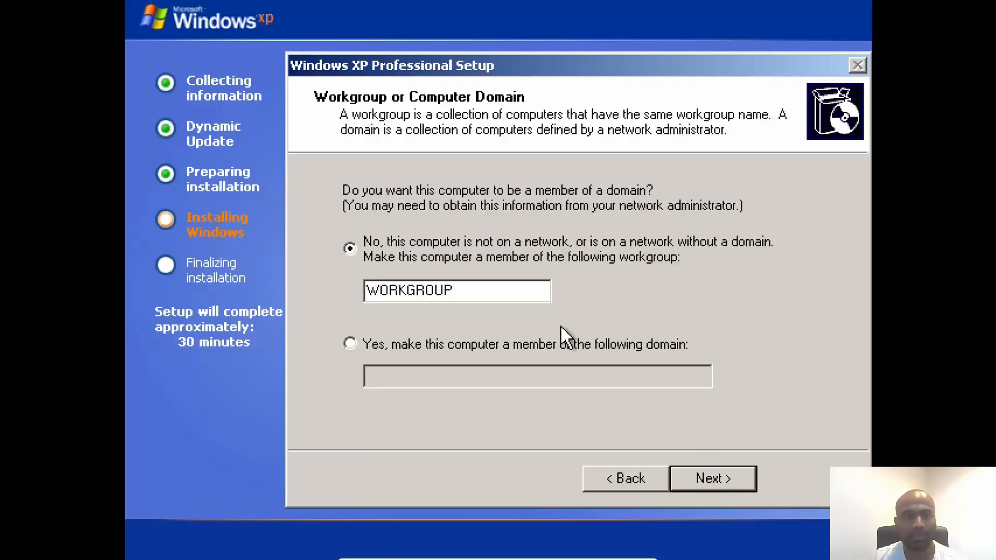
# Choose 'No, this computer is not on a network' with workgroup WORKGROUP, and continue setup.
pyautogui.click(453, 344)
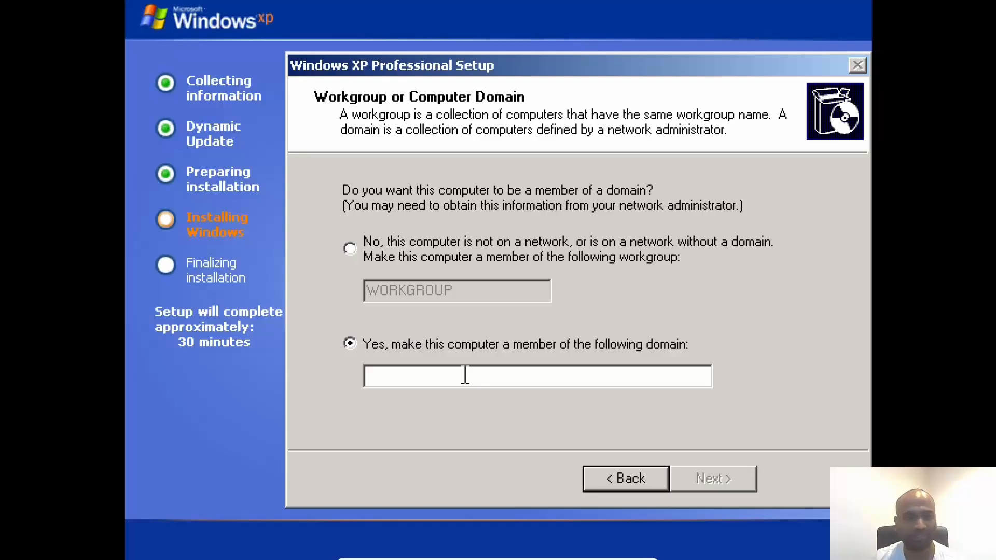
pyautogui.click(357, 252)
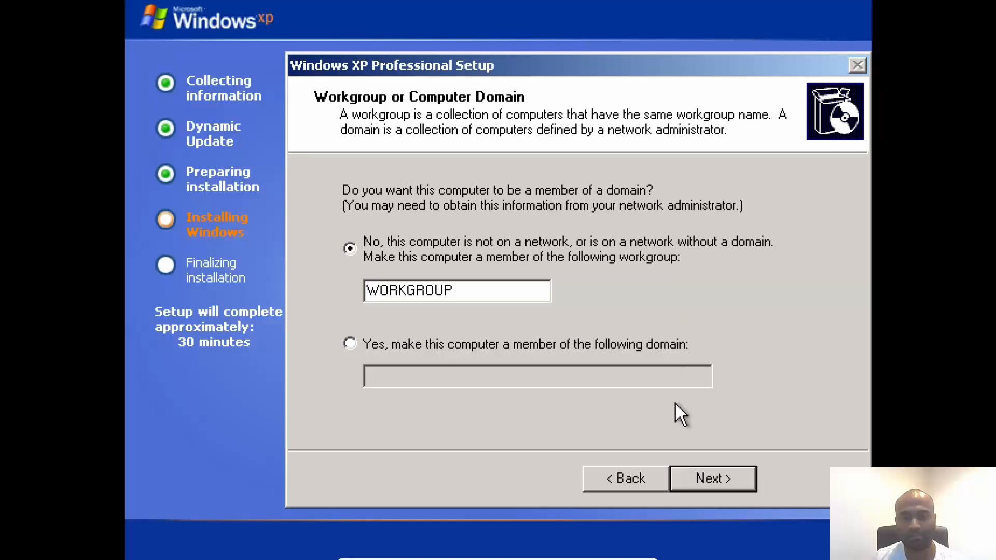
pyautogui.click(714, 472)
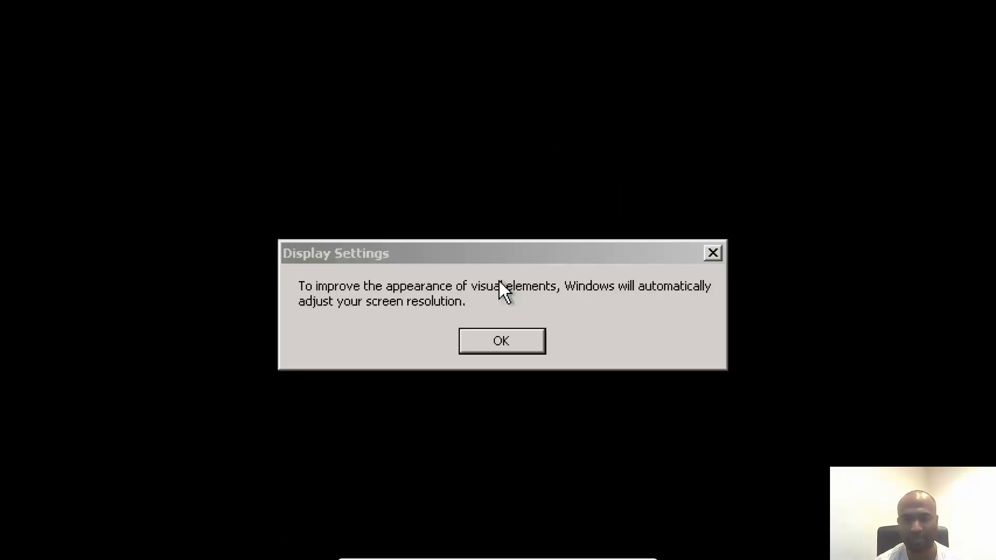
# Accept Windows' automatic screen resolution adjustment and keep the new resolution.
pyautogui.click(526, 345)
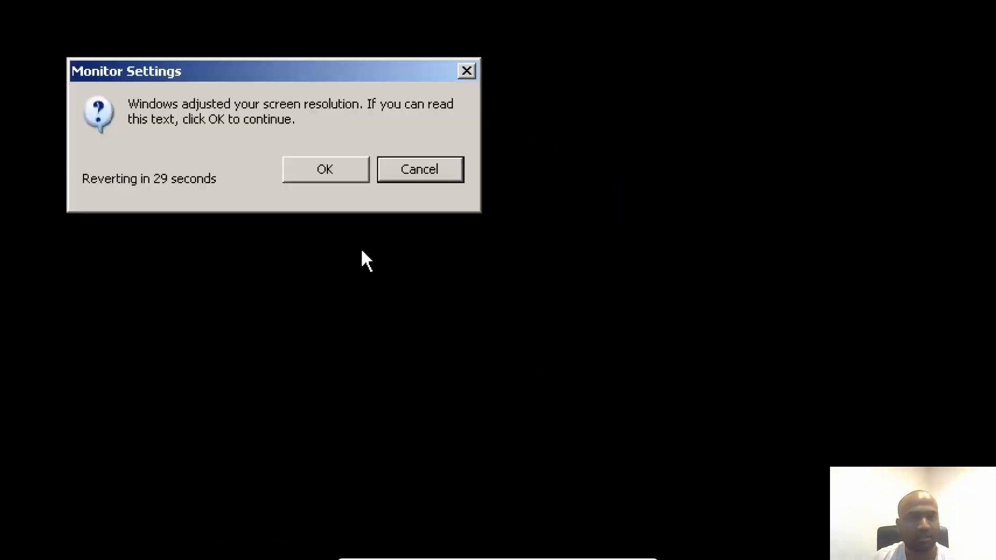
pyautogui.click(325, 173)
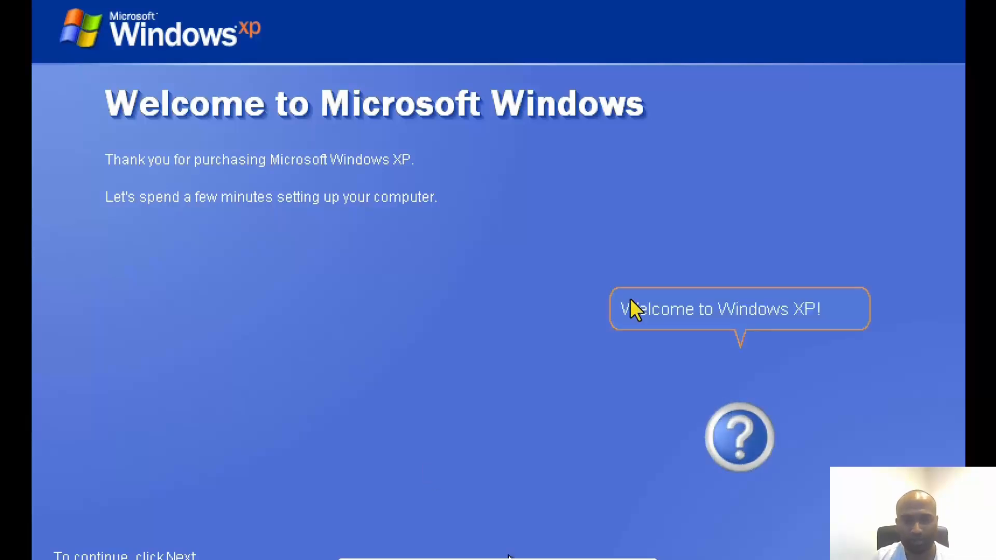
# Scale the guest display to 225% through View > Virtual Screen 1 so it fits the screen.
pyautogui.click(441, 552)
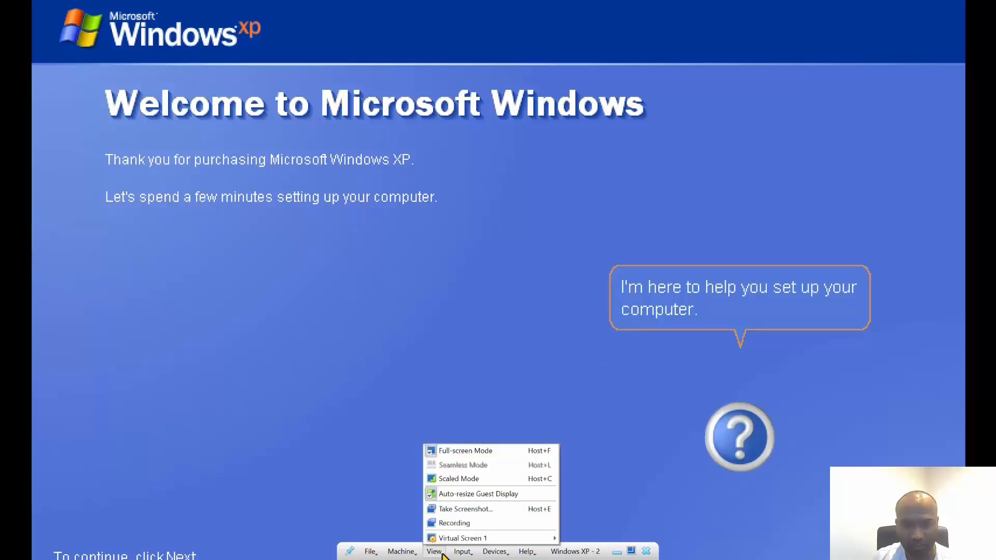
pyautogui.moveTo(488, 538)
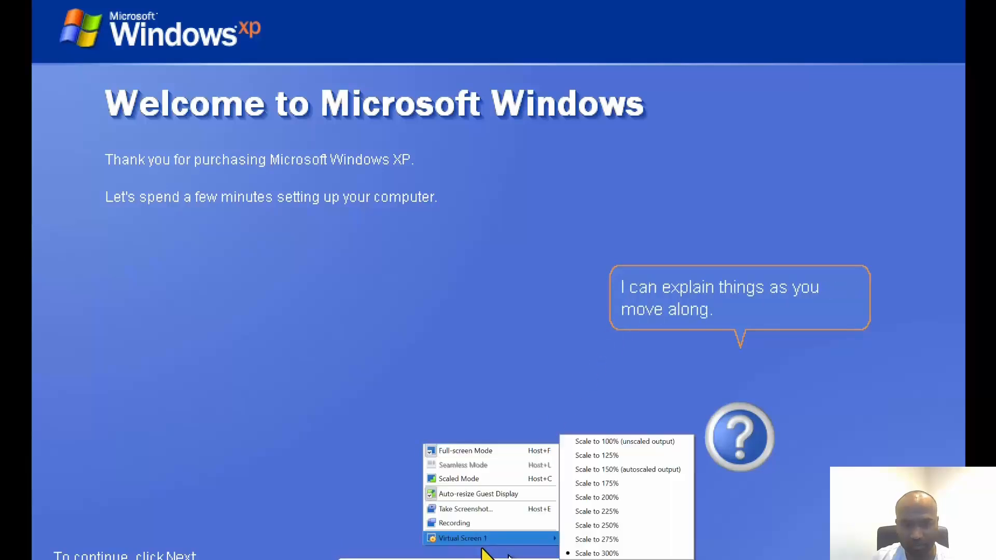
pyautogui.click(604, 515)
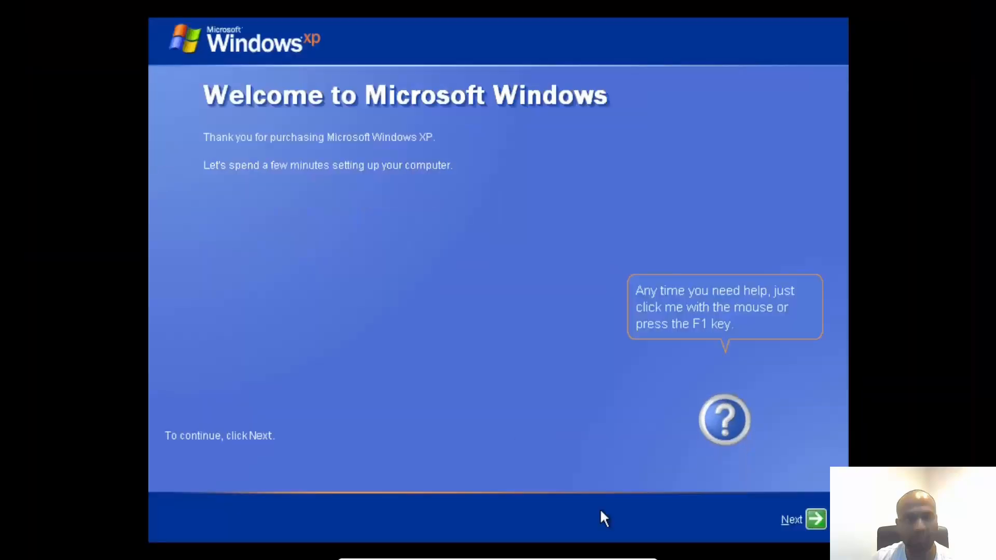
# Turn on Automatic Updates, keep the local network connection, and decline registering with Microsoft.
pyautogui.click(817, 516)
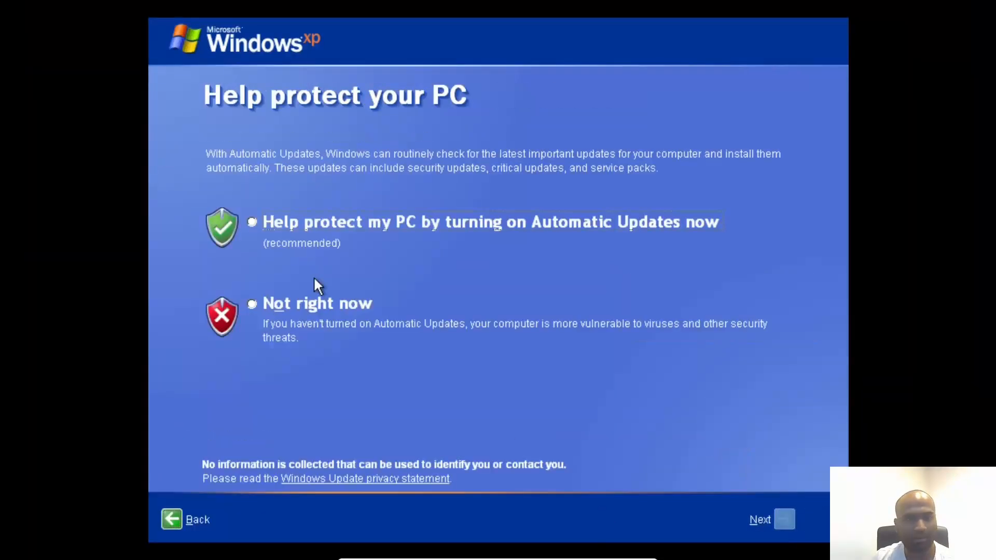
pyautogui.click(300, 223)
pyautogui.click(780, 517)
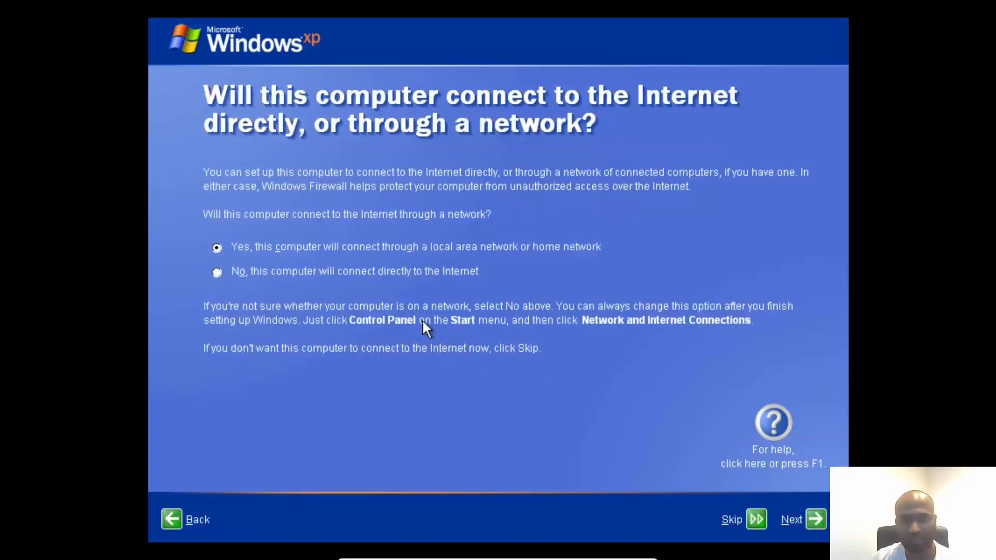
pyautogui.click(816, 520)
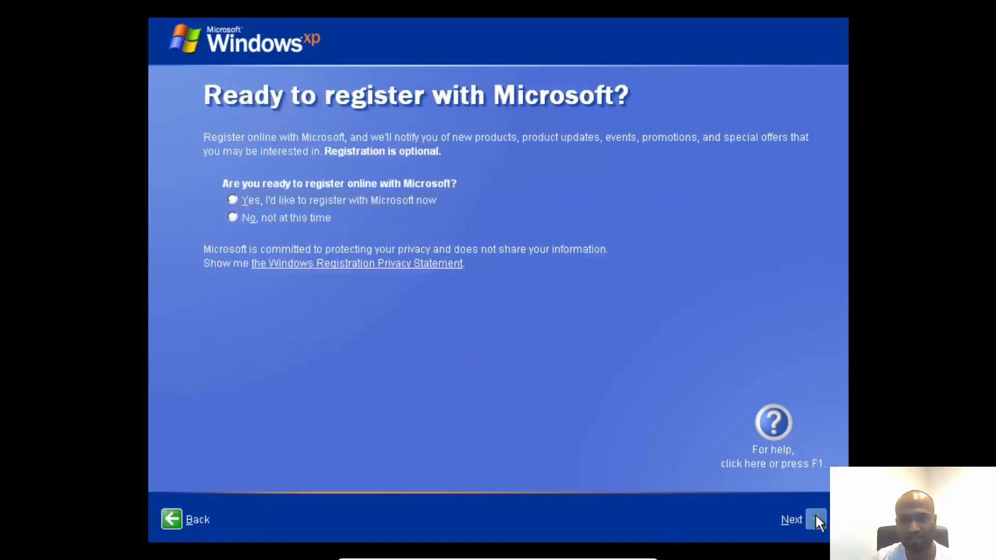
pyautogui.click(264, 217)
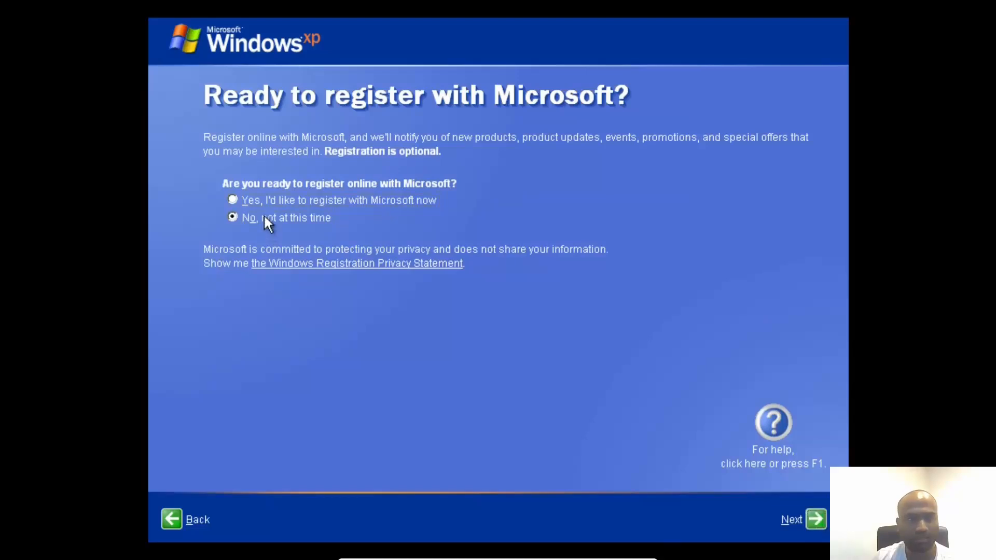
# Enter Admin as the only user account name and finish the Windows XP setup wizard.
pyautogui.click(817, 520)
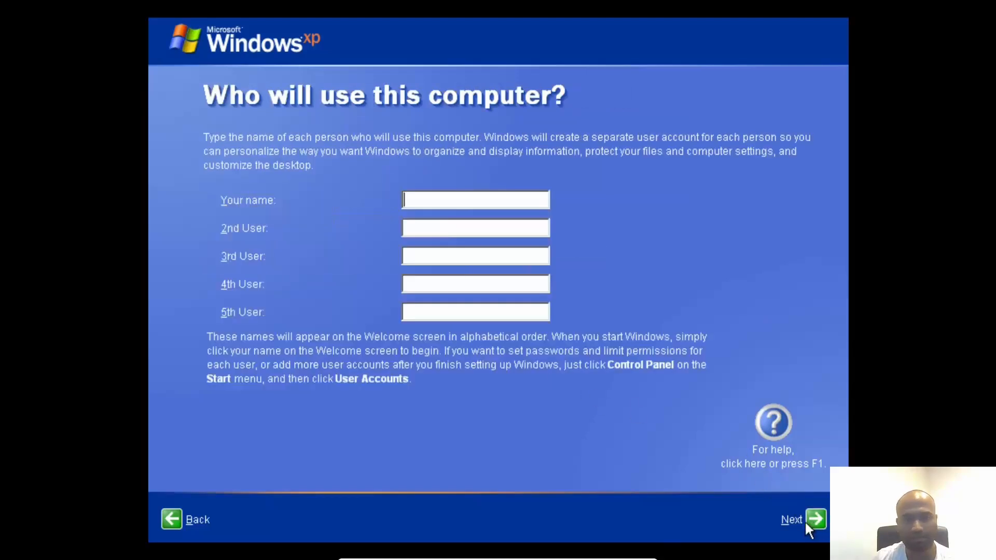
pyautogui.write('Admin')
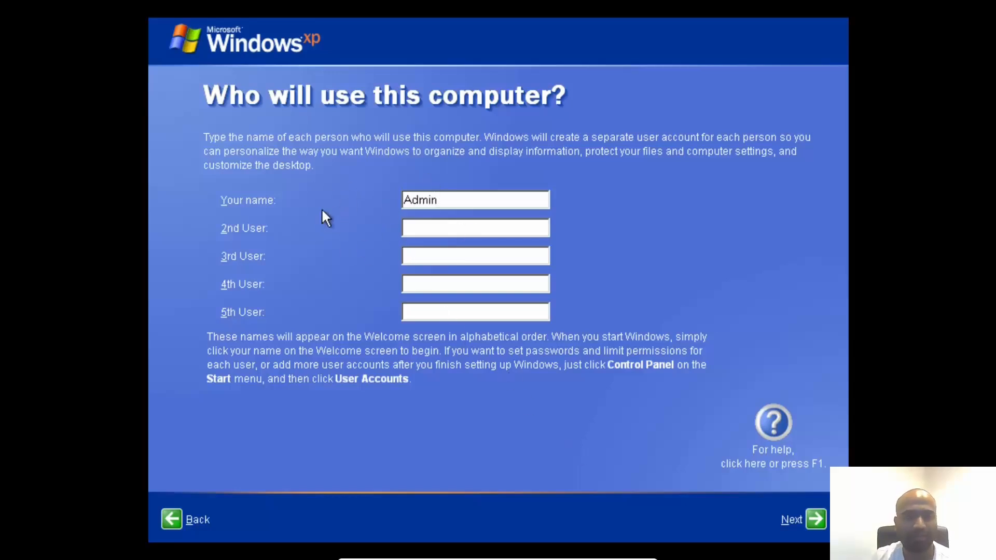
pyautogui.click(441, 229)
pyautogui.click(430, 254)
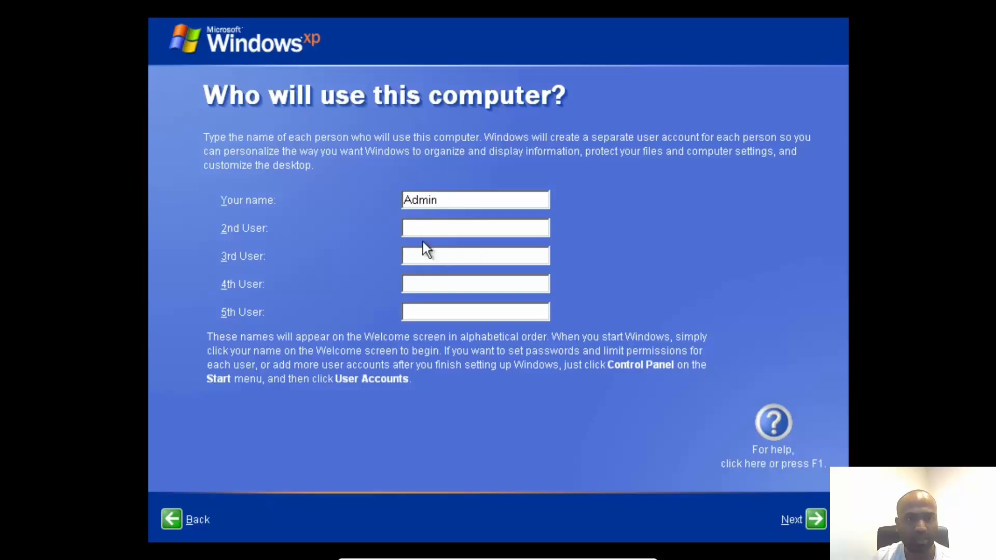
pyautogui.click(478, 201)
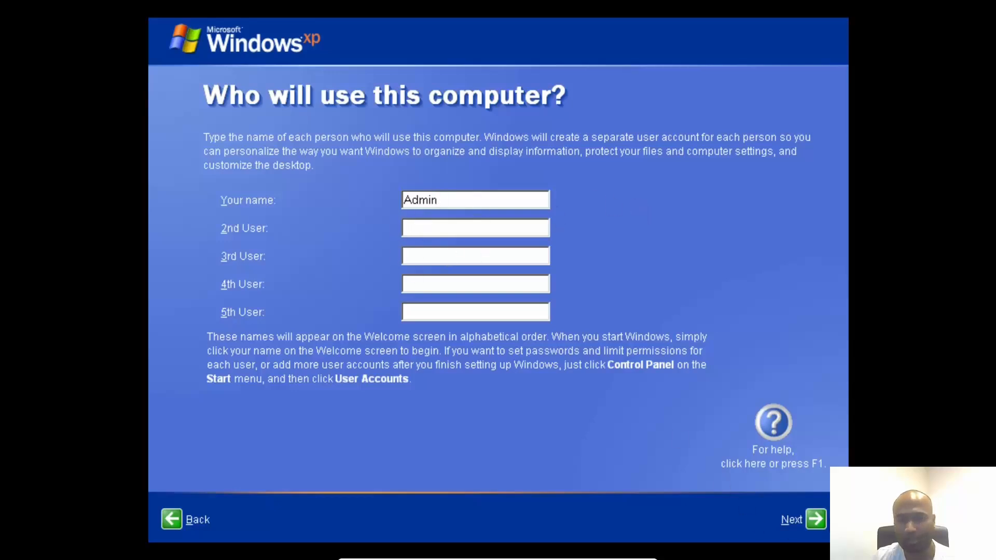
pyautogui.click(814, 518)
pyautogui.click(812, 518)
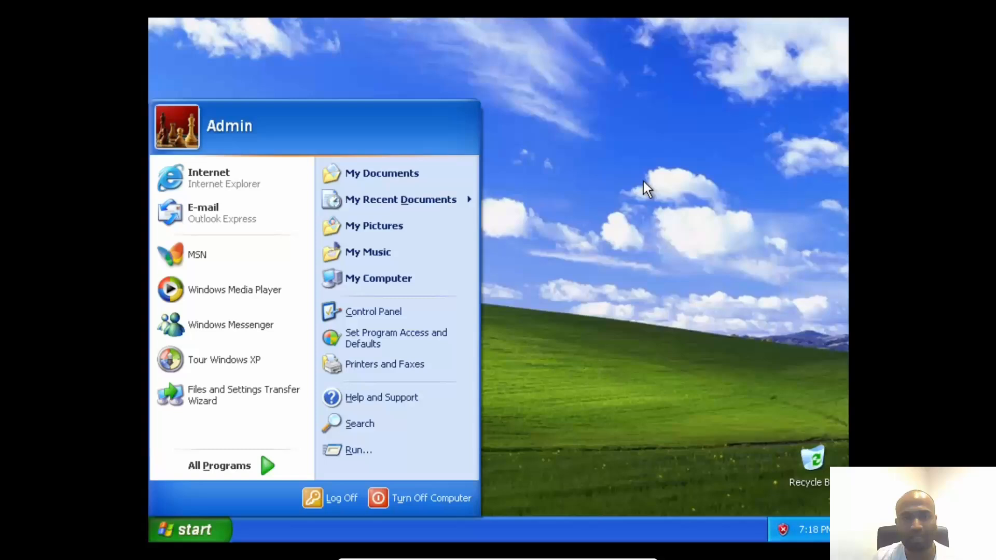
# Get to the Windows XP desktop and bring up the Start menu.
pyautogui.click(643, 182)
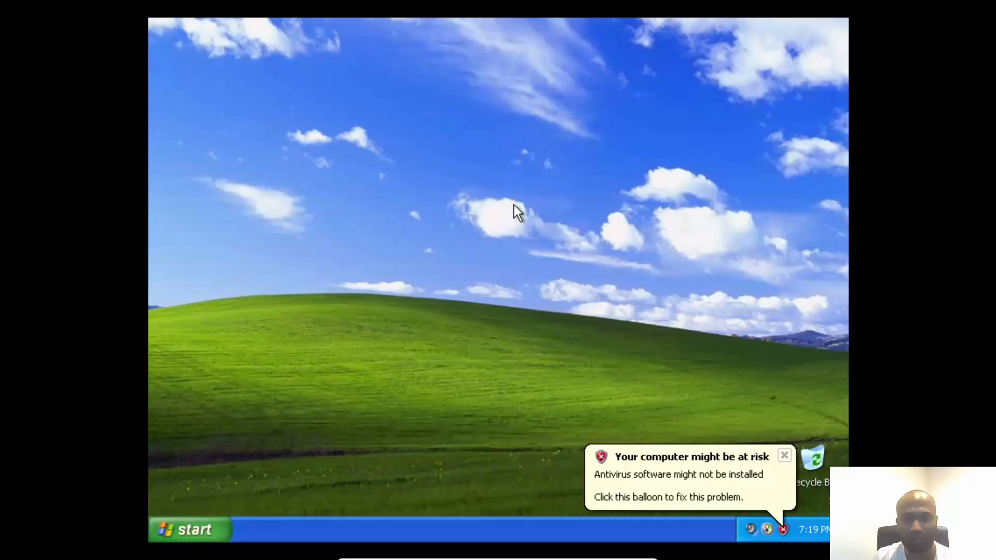
pyautogui.click(201, 531)
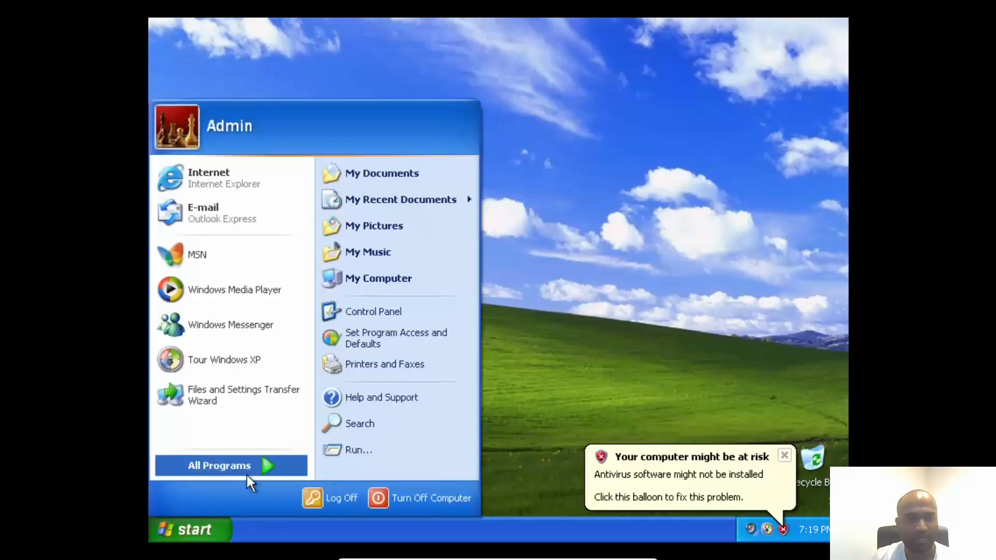
# Launch 3D Pinball from All Programs > Games in the Start menu.
pyautogui.moveTo(246, 474)
pyautogui.moveTo(356, 302)
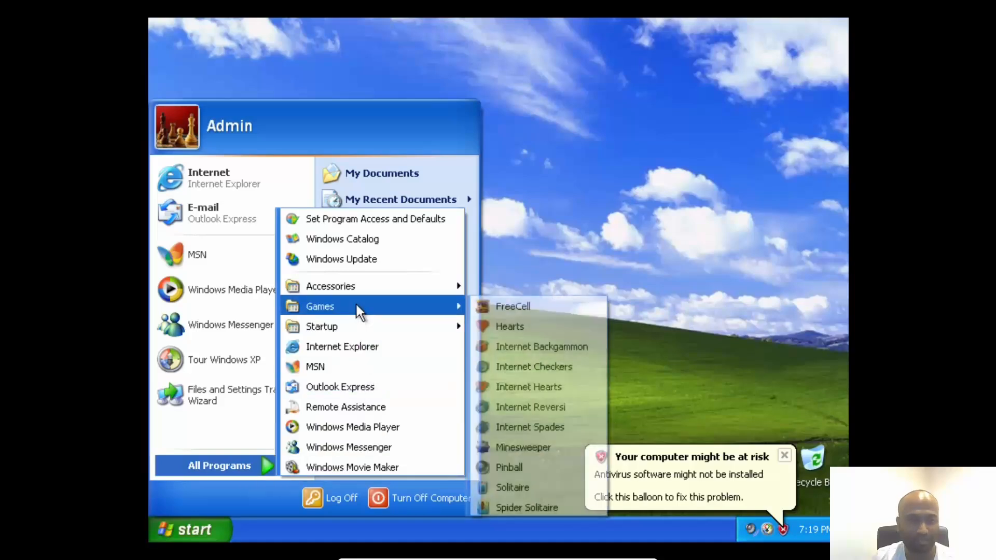
pyautogui.click(518, 471)
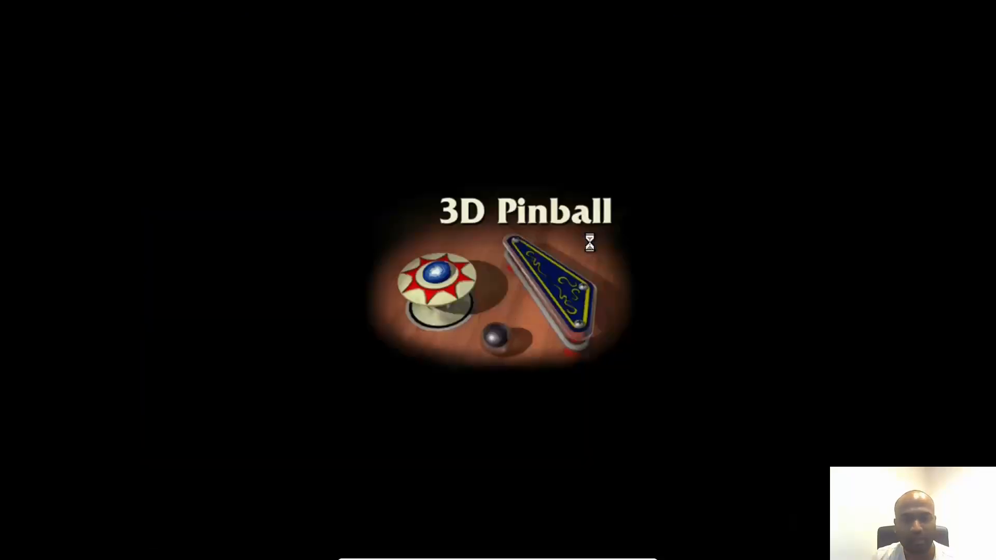